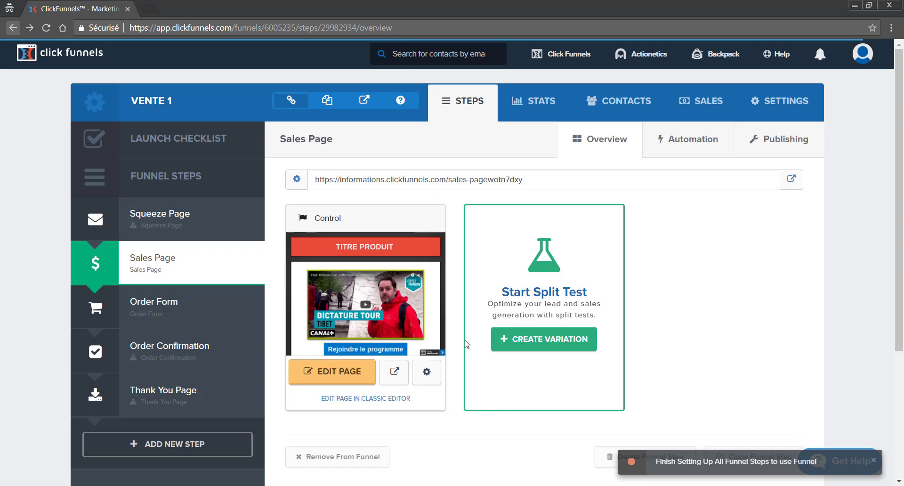
# - Open the Sales Page in the page editor and look through the available elements down to the countdown types
pyautogui.click(356, 376)
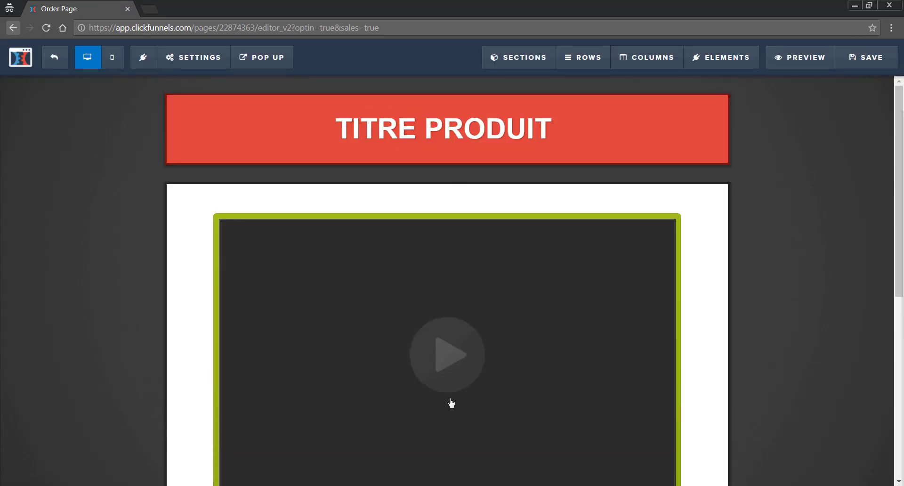
pyautogui.click(724, 57)
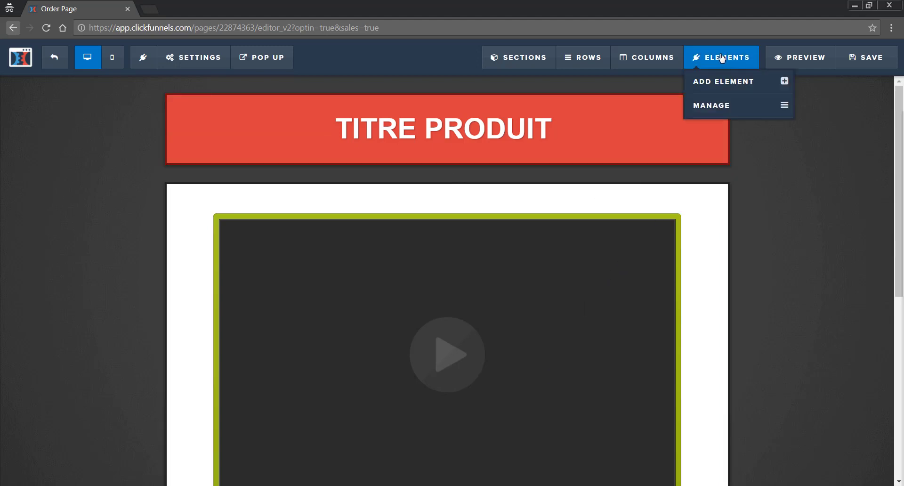
pyautogui.click(719, 83)
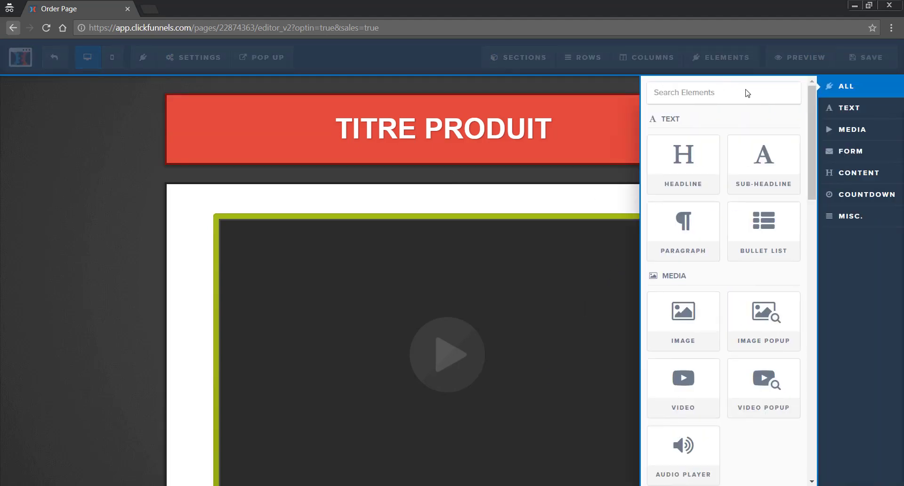
pyautogui.moveTo(808, 105); pyautogui.dragTo(808, 296)
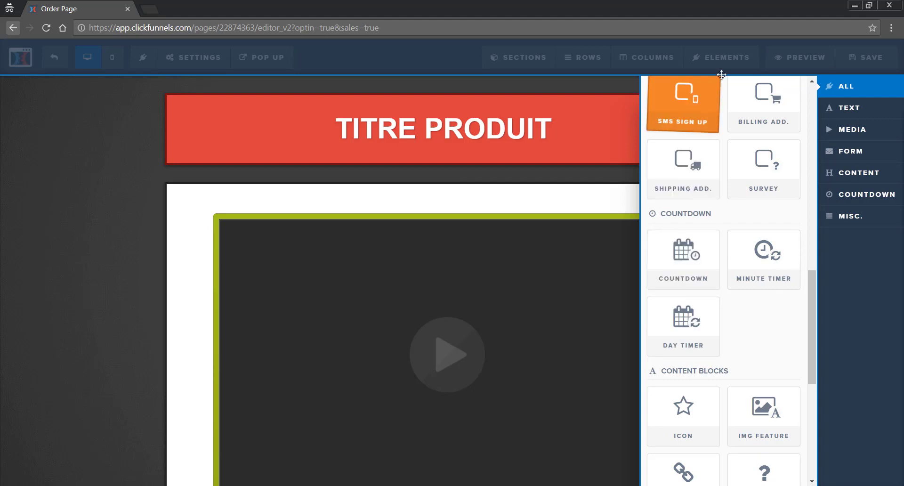
pyautogui.click(110, 263)
# - Add a Minute Timer element and place it between the video and the "Rejoindre le programme" button
pyautogui.scroll(-7, 109, 263)
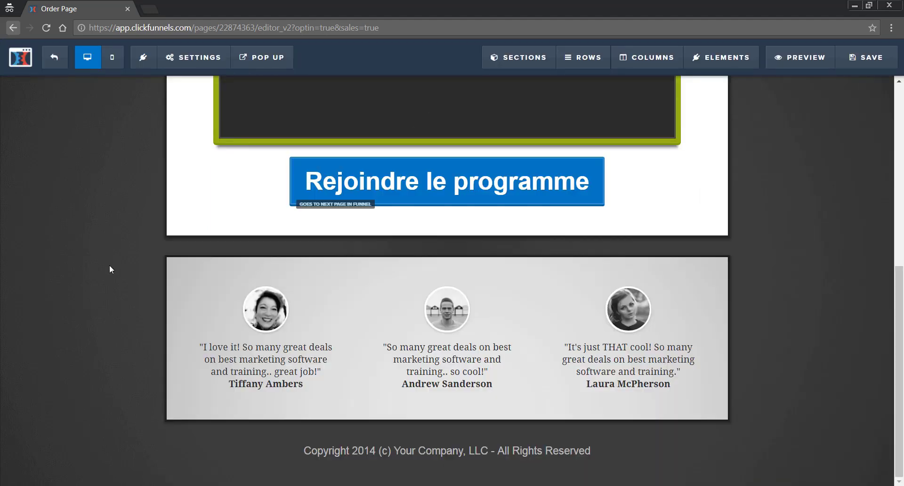
pyautogui.scroll(3, 131, 266)
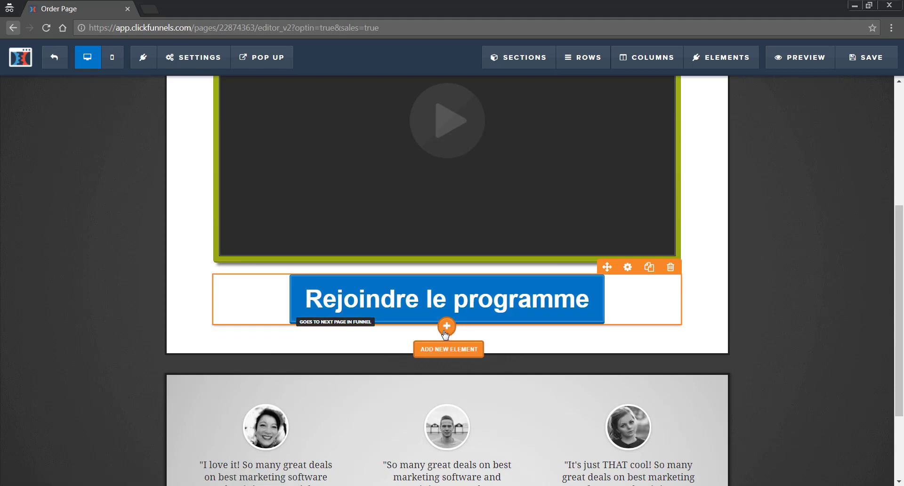
pyautogui.click(444, 331)
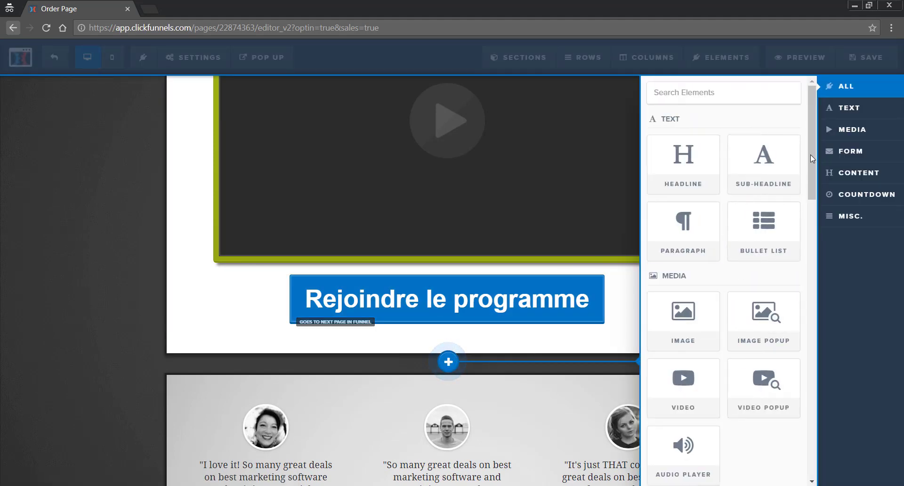
pyautogui.moveTo(810, 155); pyautogui.dragTo(819, 335)
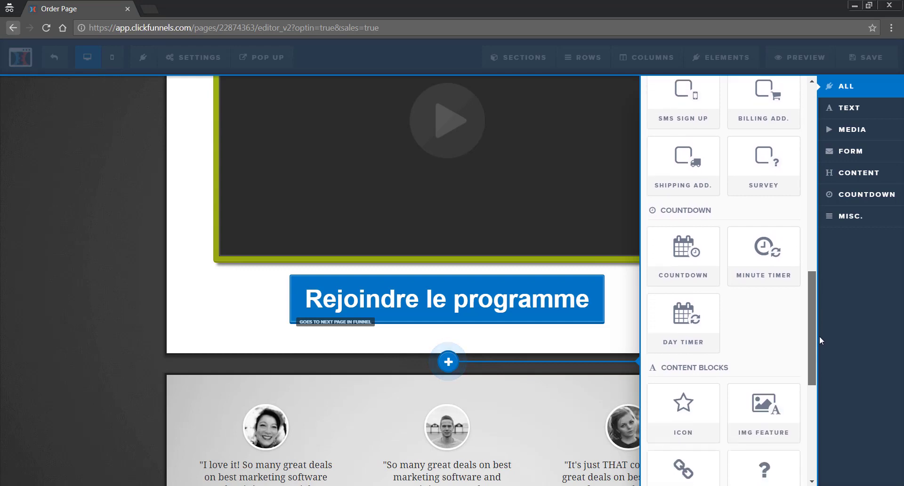
pyautogui.click(777, 260)
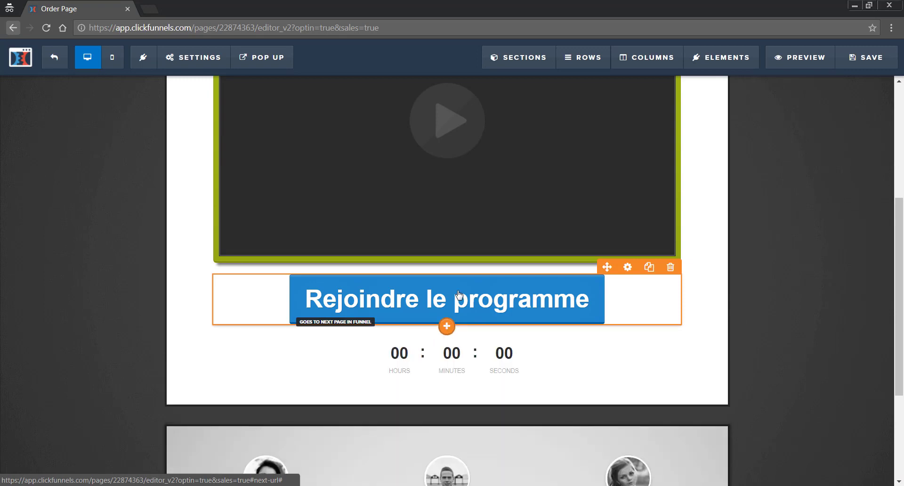
pyautogui.moveTo(606, 335); pyautogui.dragTo(608, 277)
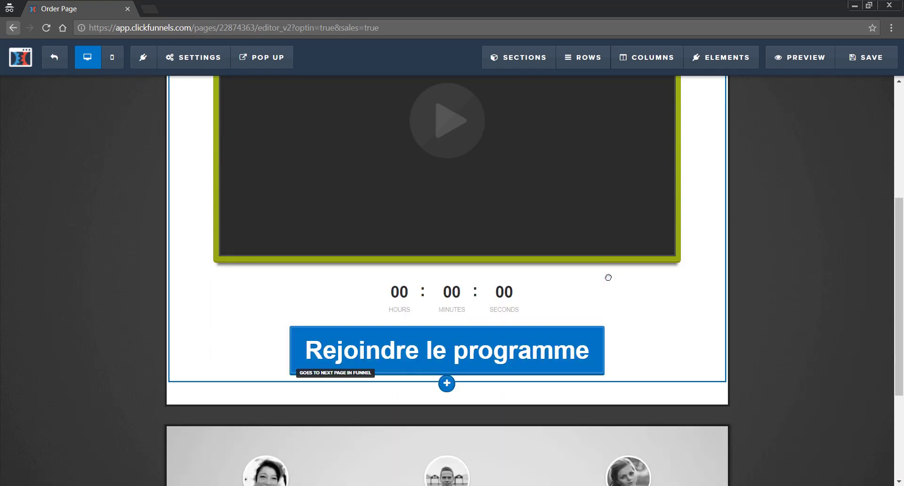
# - Apply the theme with green square tiles to the minute timer
pyautogui.click(466, 289)
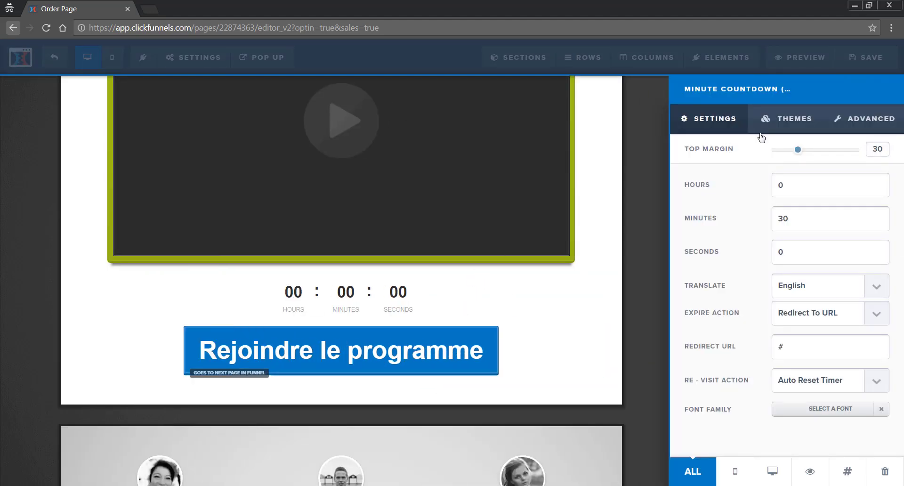
pyautogui.click(774, 126)
pyautogui.scroll(-2, 806, 255)
pyautogui.scroll(-2, 806, 256)
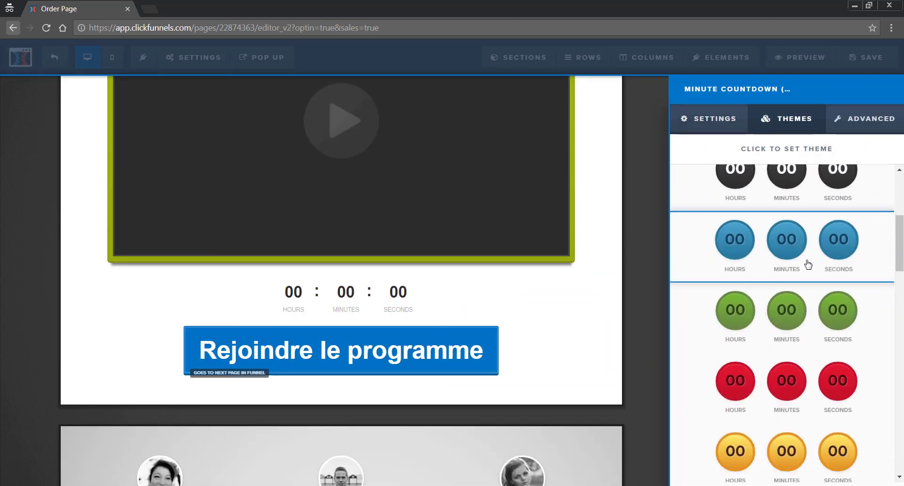
pyautogui.scroll(1, 807, 261)
pyautogui.scroll(-3, 807, 262)
pyautogui.scroll(-5, 797, 320)
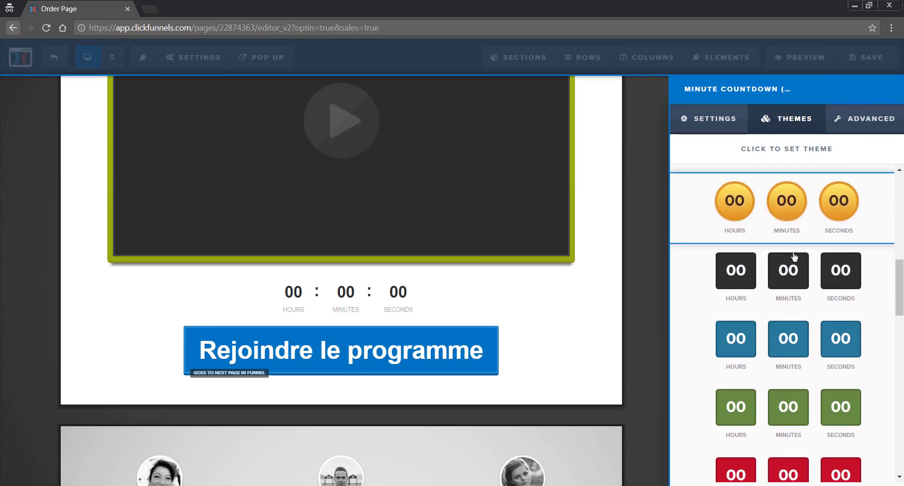
pyautogui.click(763, 243)
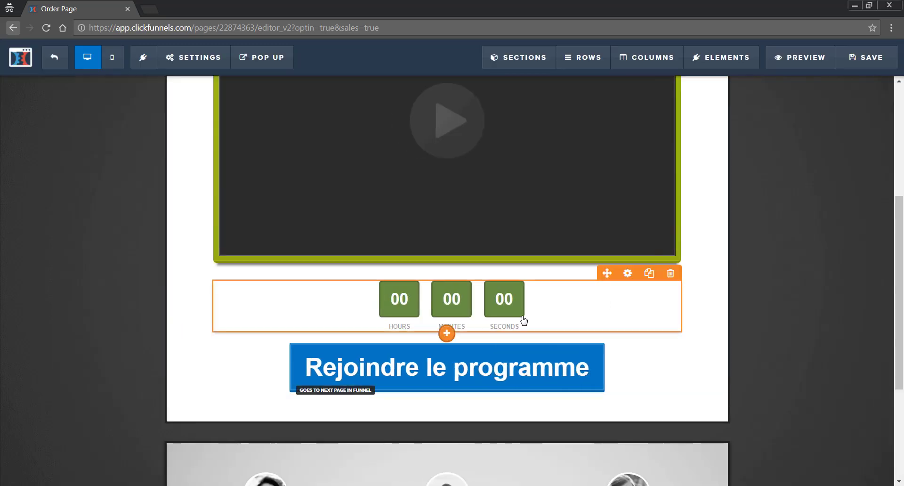
# - Set the minute timer's language to French
pyautogui.click(498, 308)
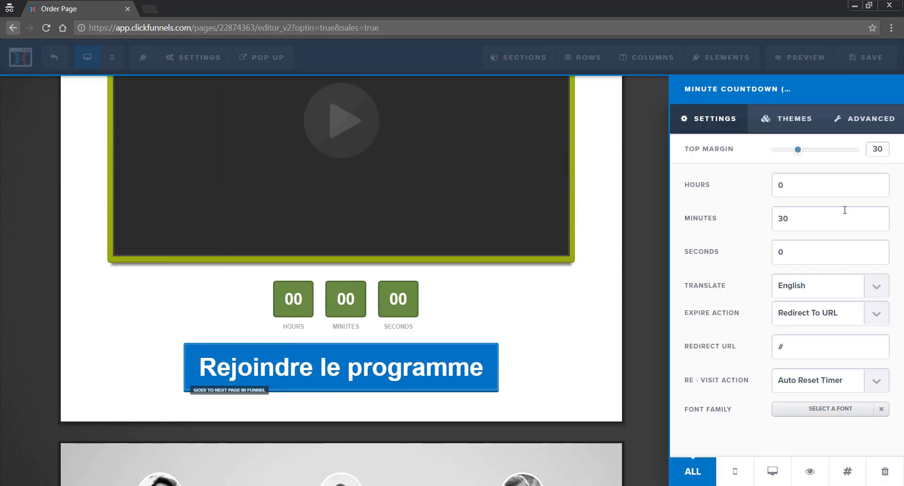
pyautogui.press('Tab')
pyautogui.press('Tab')
pyautogui.click(828, 287)
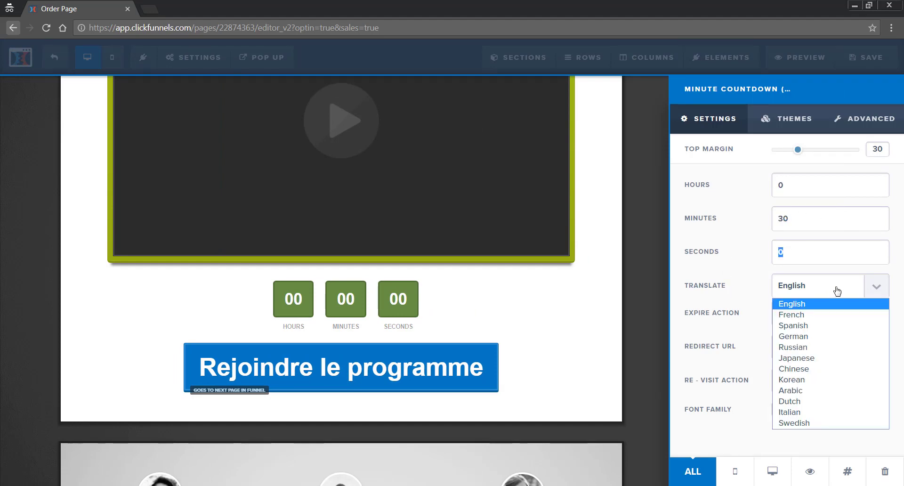
pyautogui.click(814, 316)
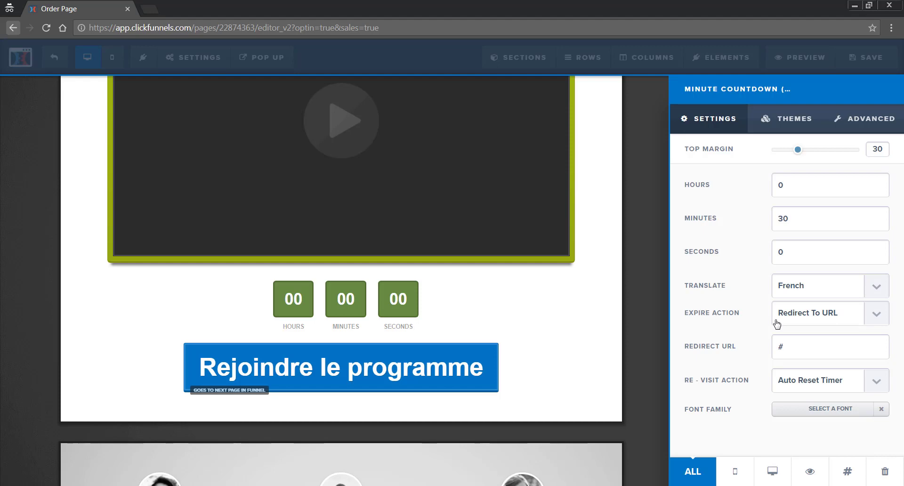
pyautogui.moveTo(785, 347); pyautogui.dragTo(759, 349)
pyautogui.click(758, 345)
# - Set the minute timer's re-visit action to Auto Expire For X Days with an expire cookie of 1 day
pyautogui.click(859, 385)
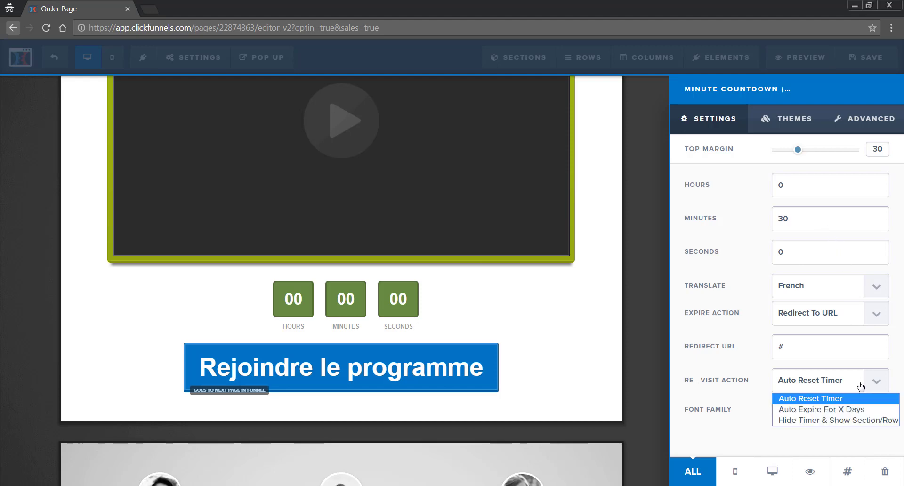
pyautogui.click(797, 413)
pyautogui.scroll(-2, 788, 412)
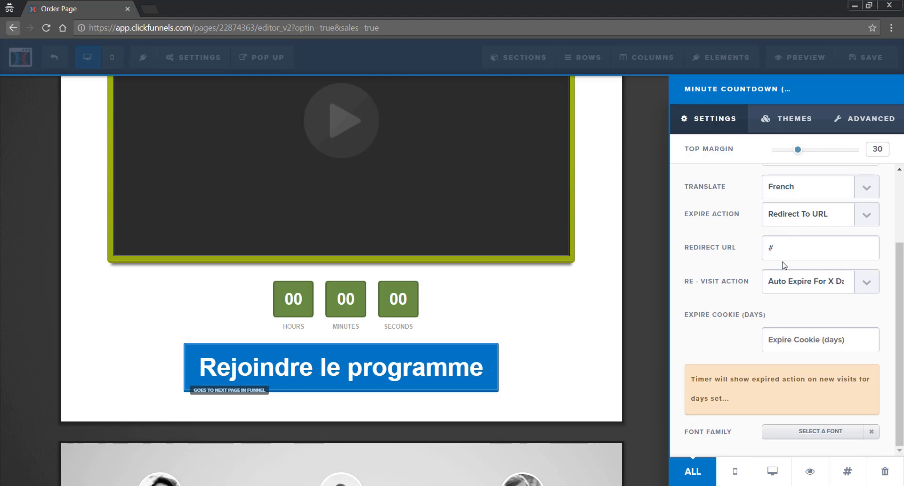
pyautogui.write('1')
pyautogui.scroll(1, 706, 307)
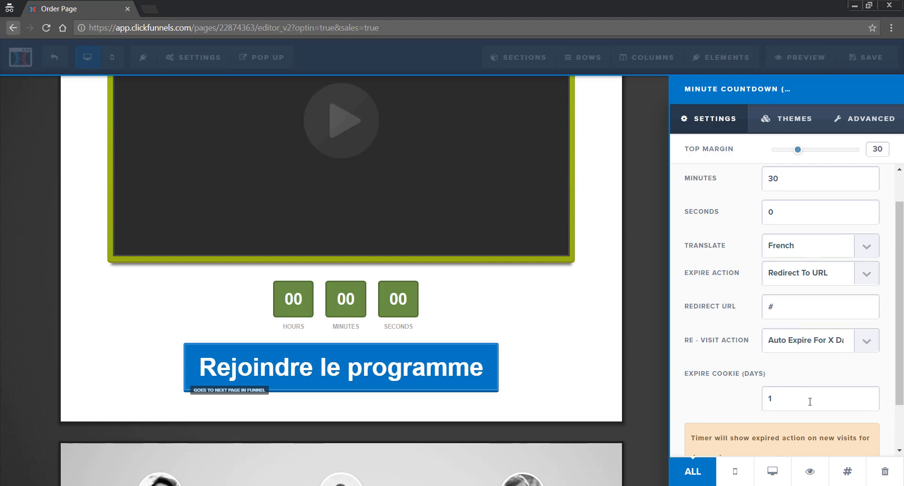
pyautogui.scroll(1, 773, 184)
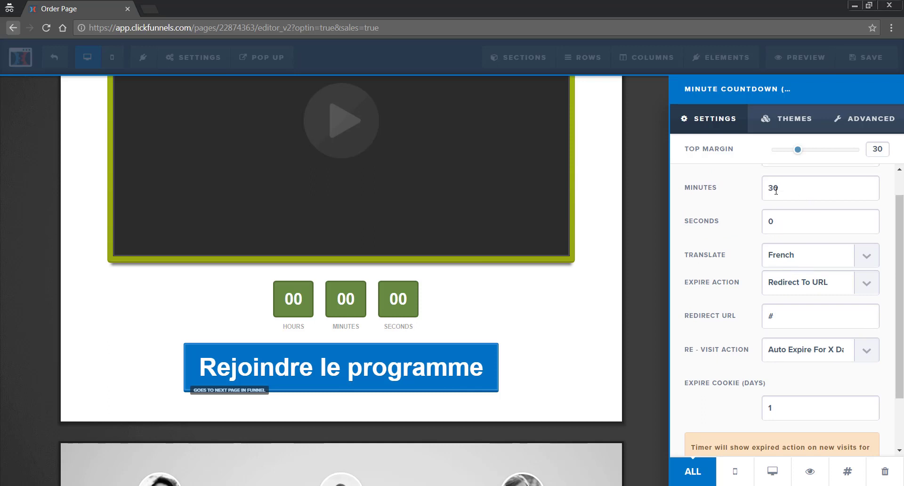
# - Clear the minute timer's expire cookie value and delete the timer from the page
pyautogui.scroll(-2, 721, 236)
pyautogui.moveTo(792, 337); pyautogui.dragTo(736, 341)
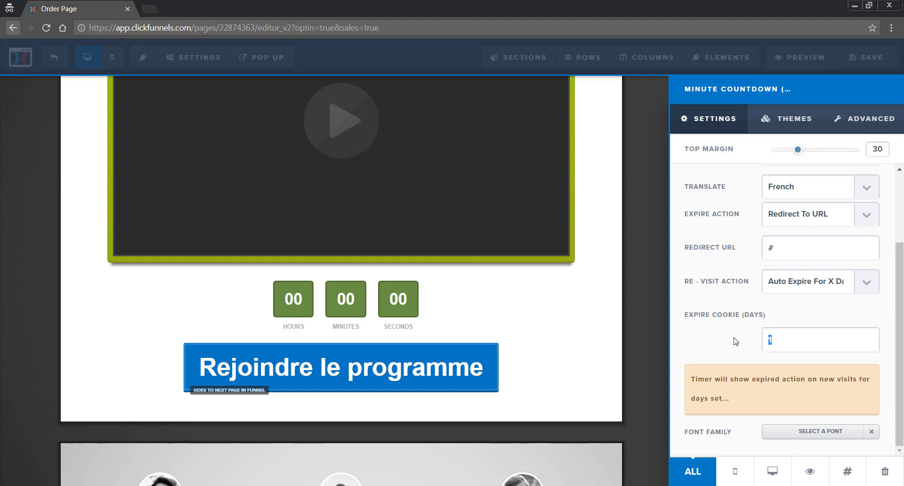
pyautogui.press('BackSpace')
pyautogui.click(417, 308)
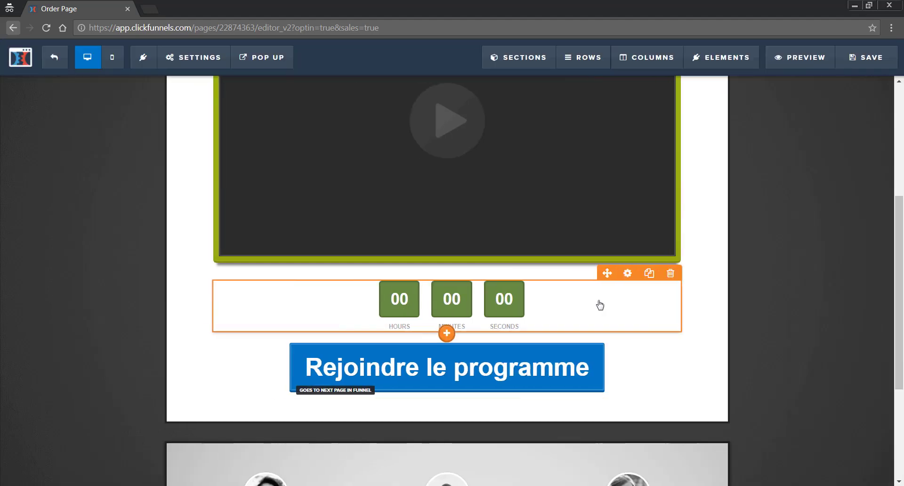
pyautogui.click(670, 273)
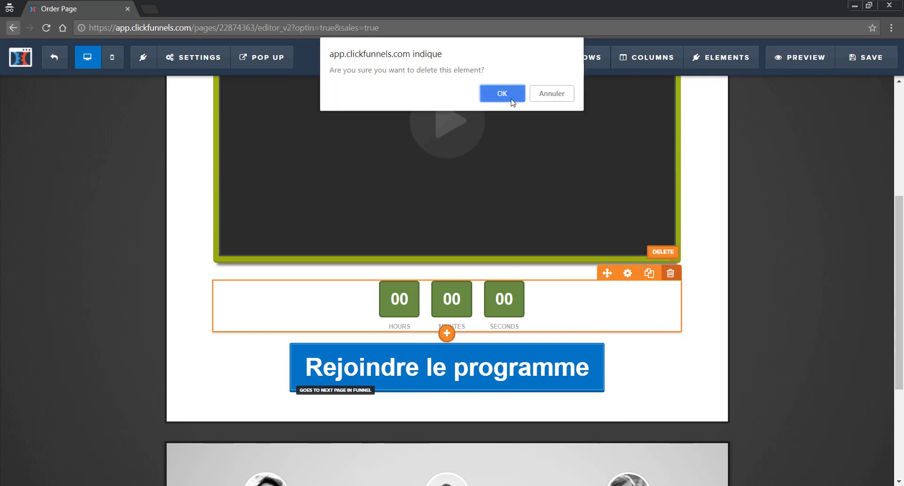
pyautogui.click(502, 93)
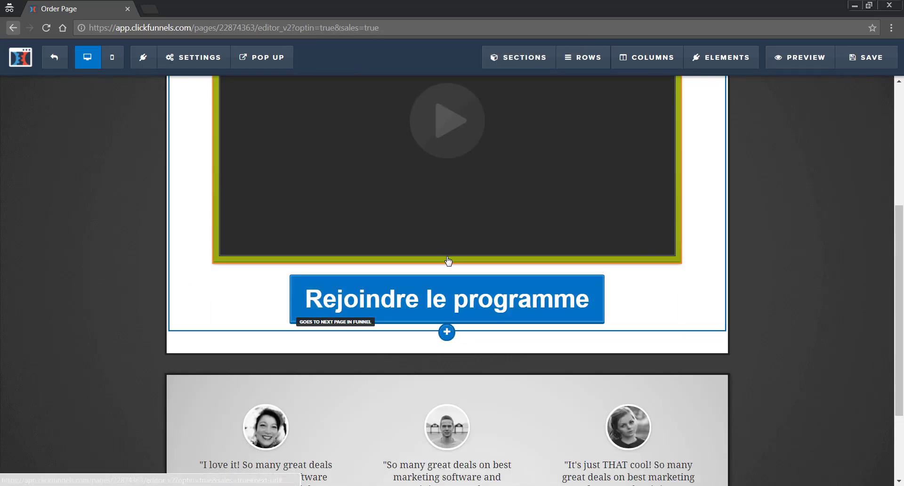
# - Add a date-based Countdown element below the "Rejoindre le programme" button
pyautogui.click(447, 261)
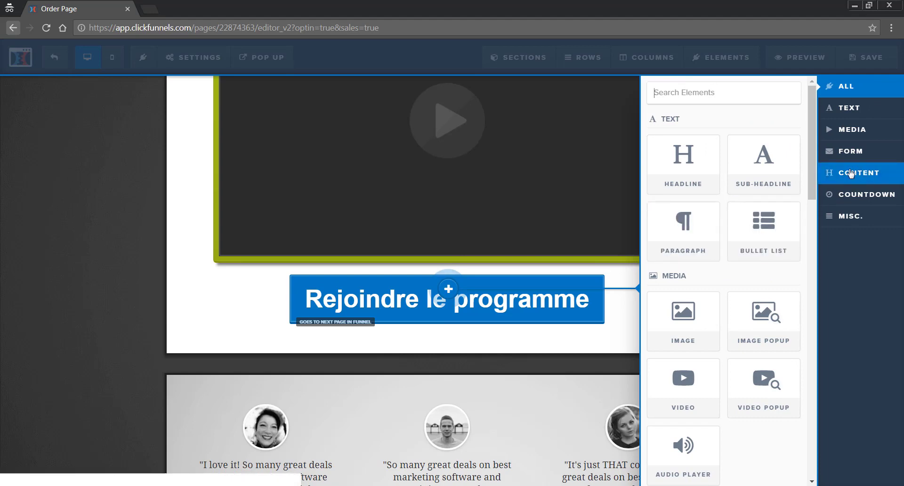
pyautogui.moveTo(810, 165); pyautogui.dragTo(795, 356)
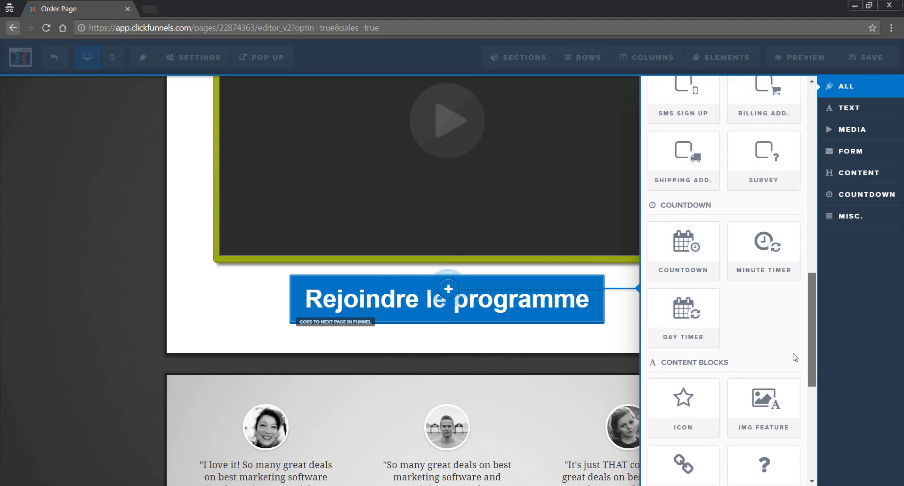
pyautogui.click(662, 270)
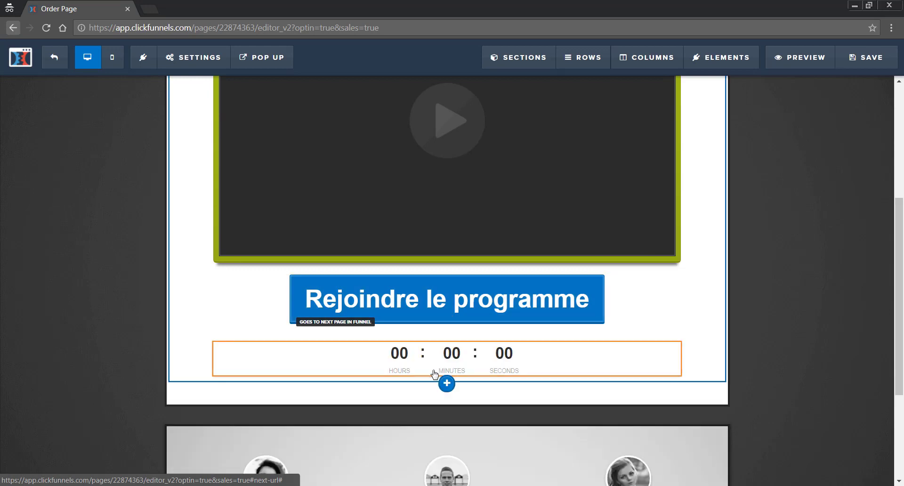
# - Apply the theme with green circles to the date countdown
pyautogui.click(447, 365)
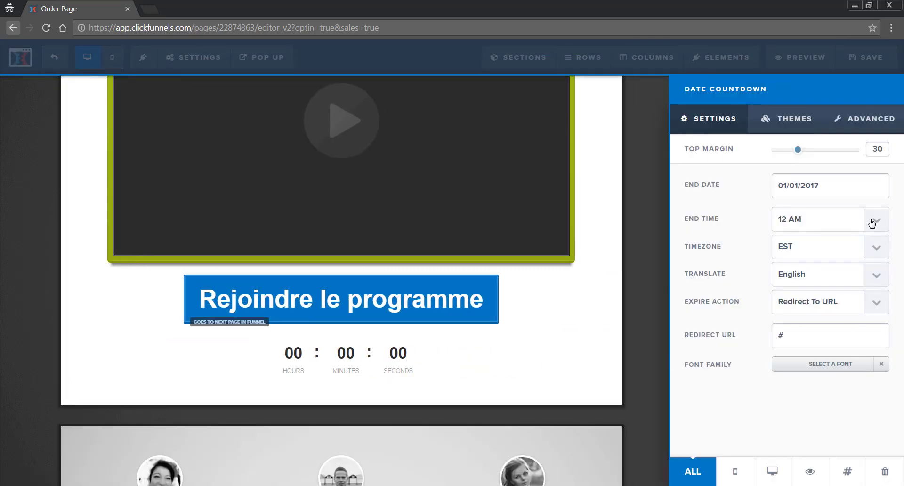
pyautogui.click(767, 120)
pyautogui.scroll(-6, 790, 241)
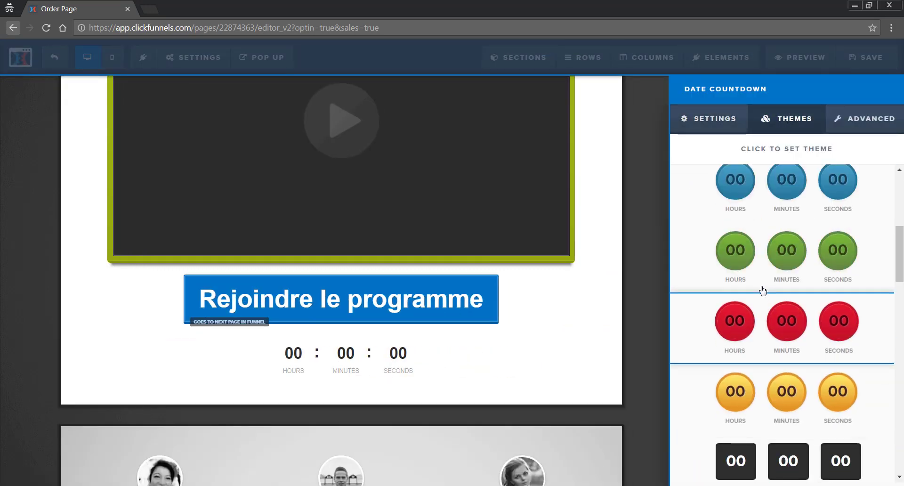
pyautogui.click(763, 282)
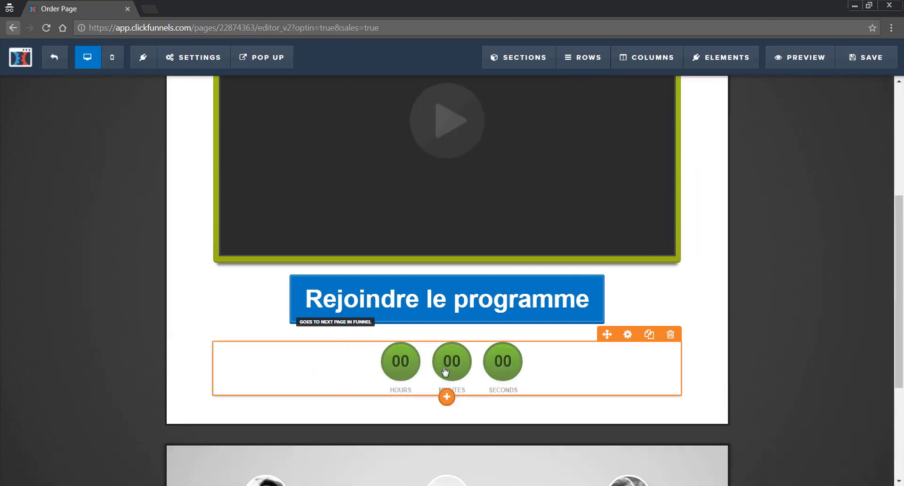
# - Set the date countdown's end date to 06/21/2018
pyautogui.click(445, 369)
pyautogui.click(867, 219)
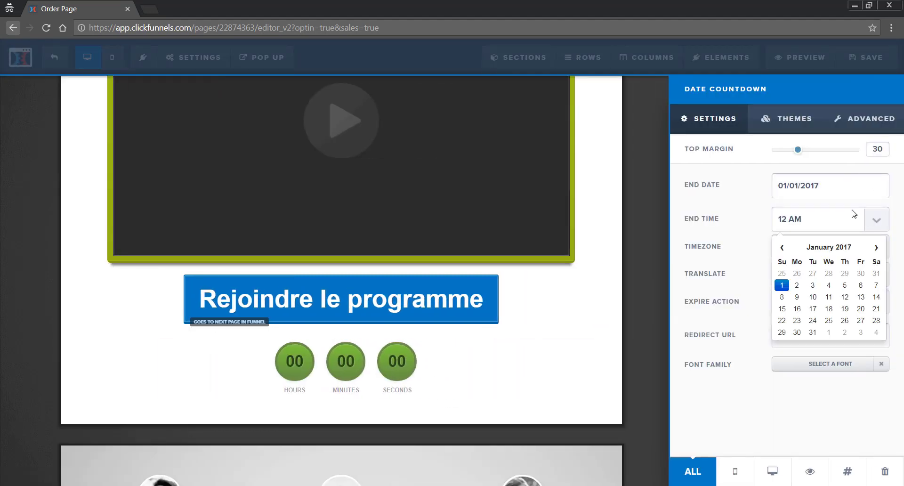
pyautogui.click(876, 248)
pyautogui.click(876, 247)
pyautogui.tripleClick(881, 256)
pyautogui.tripleClick(882, 255)
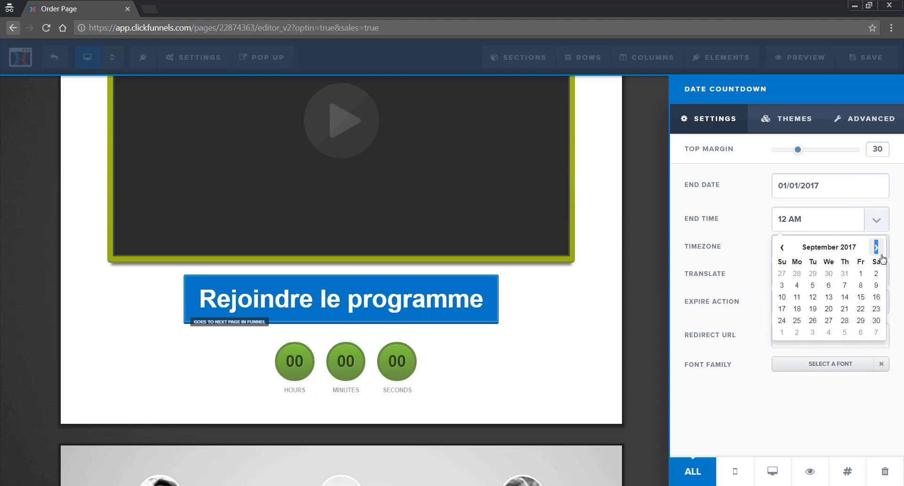
pyautogui.tripleClick(881, 255)
pyautogui.tripleClick(881, 256)
pyautogui.doubleClick(882, 257)
pyautogui.click(882, 256)
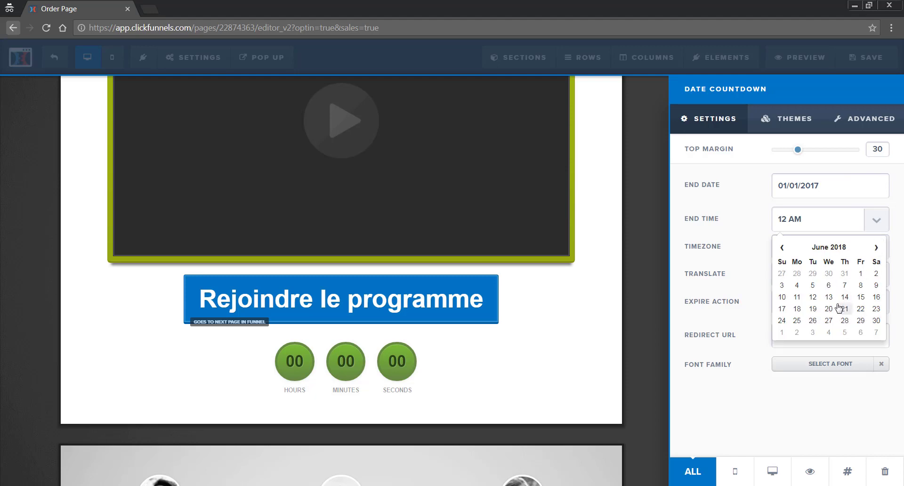
pyautogui.click(844, 308)
pyautogui.click(810, 219)
pyautogui.click(809, 219)
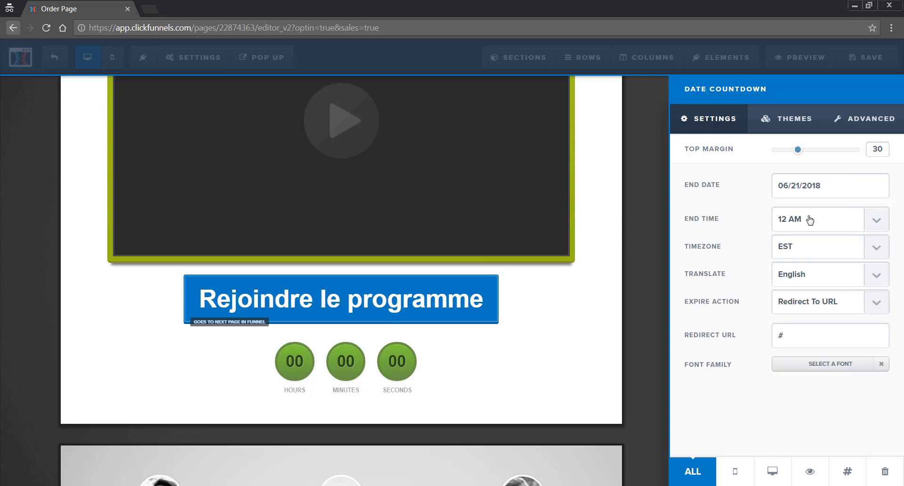
# - Set the date countdown's translation to French and choose Redirect To URL as its expire action
pyautogui.click(813, 246)
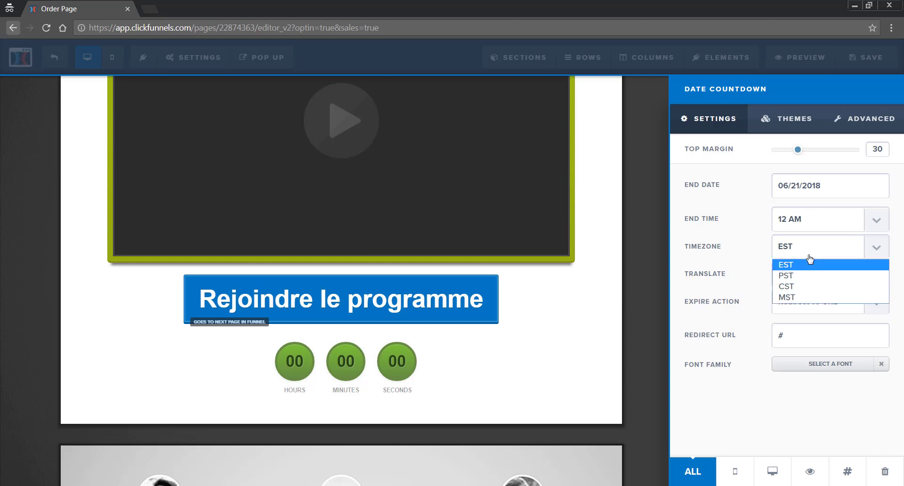
pyautogui.click(792, 276)
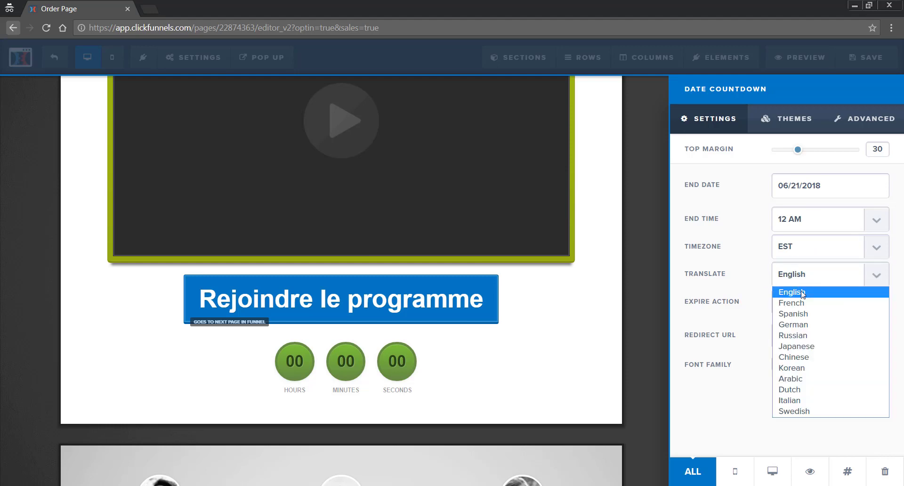
pyautogui.click(801, 301)
pyautogui.click(801, 307)
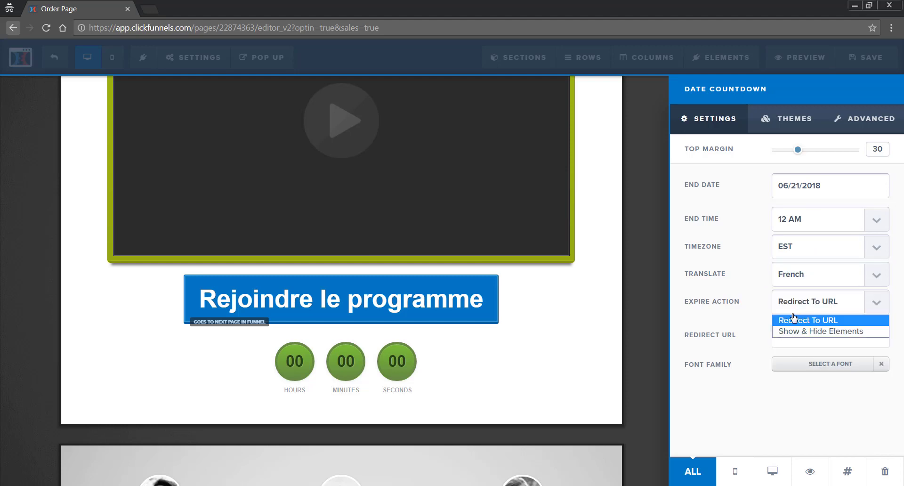
pyautogui.click(829, 321)
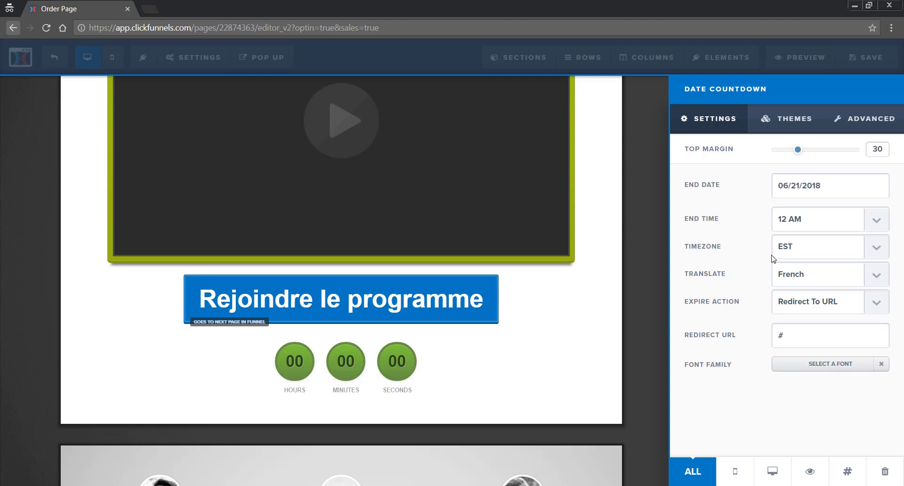
pyautogui.moveTo(802, 341); pyautogui.dragTo(769, 342)
pyautogui.moveTo(791, 331); pyautogui.dragTo(752, 324)
# - Delete the date countdown below the "Rejoindre le programme" button from the page
pyautogui.click(468, 380)
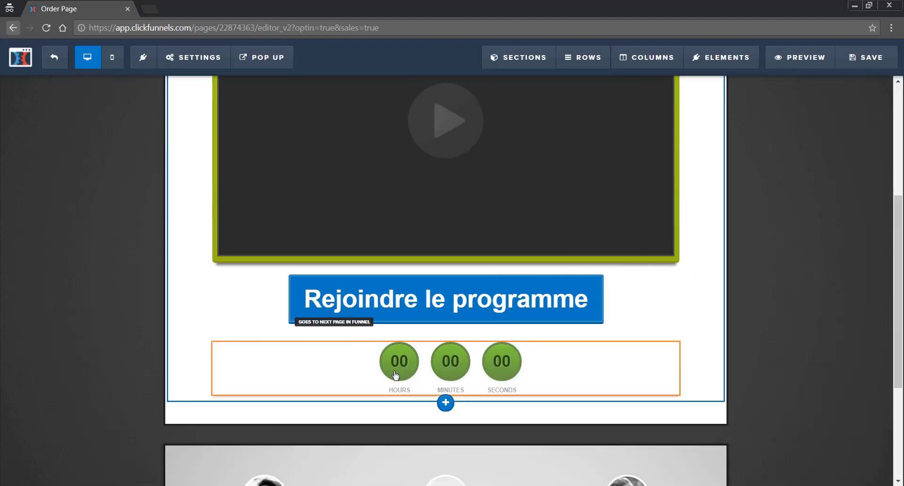
pyautogui.click(669, 334)
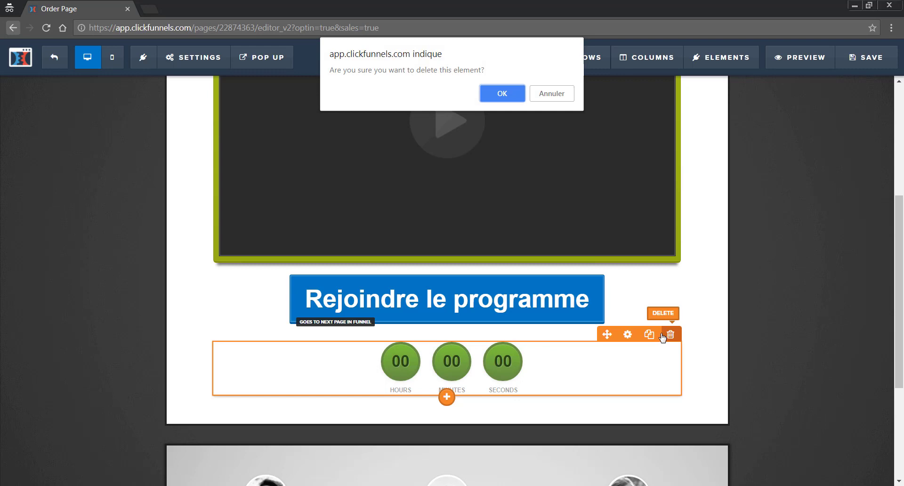
pyautogui.click(493, 92)
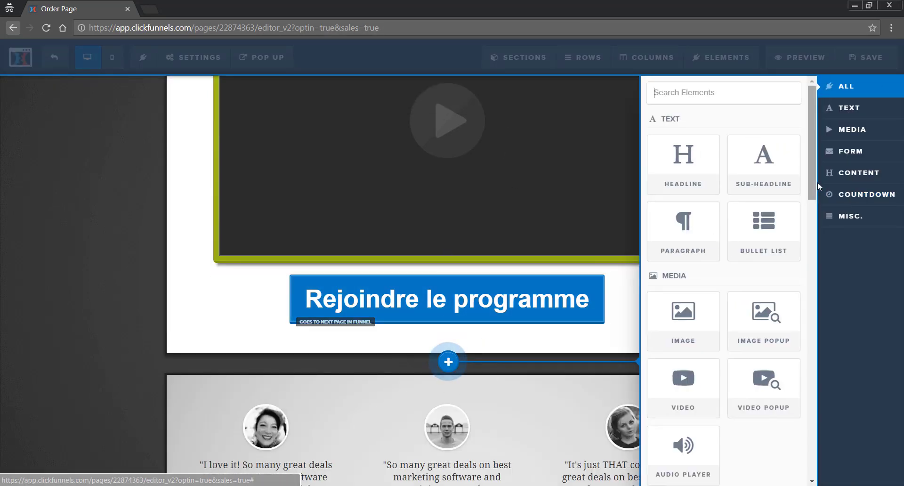
# - Add a Daily Countdown element below the "Rejoindre le programme" button
pyautogui.moveTo(817, 182); pyautogui.dragTo(818, 190)
pyautogui.scroll(-8, 814, 212)
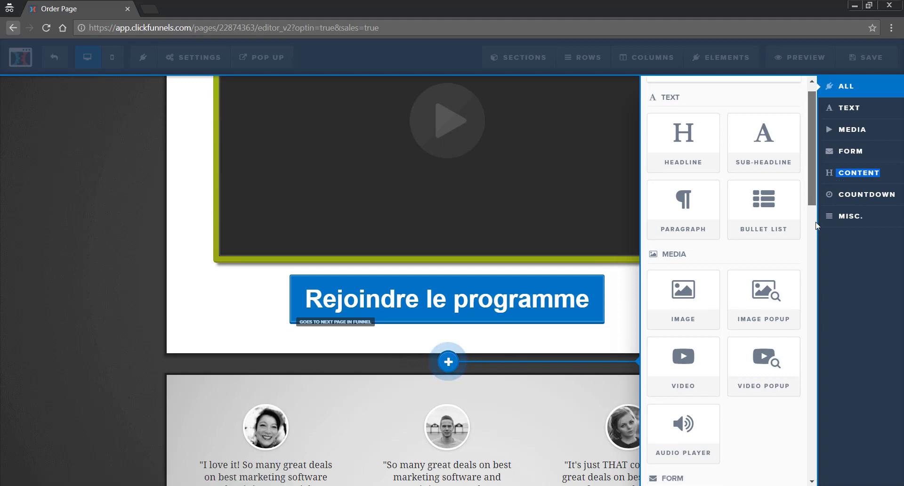
pyautogui.scroll(-5, 818, 344)
pyautogui.scroll(12, 694, 391)
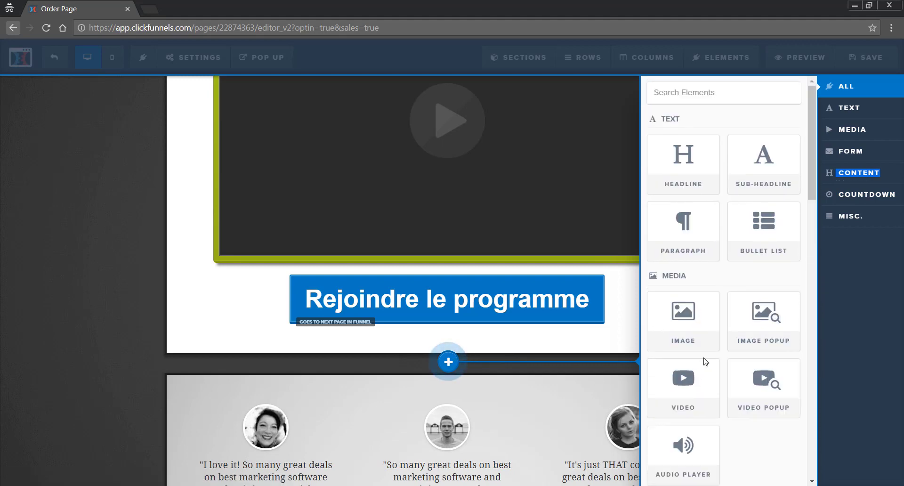
pyautogui.scroll(-10, 800, 283)
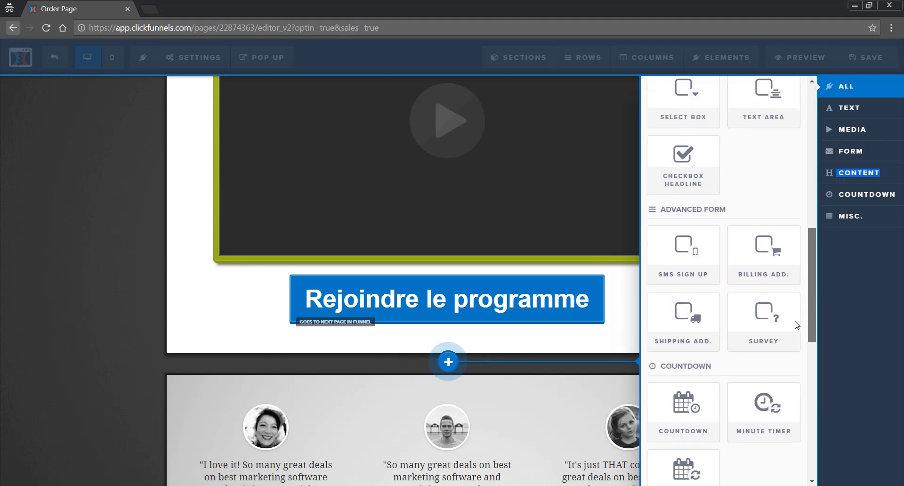
pyautogui.click(580, 361)
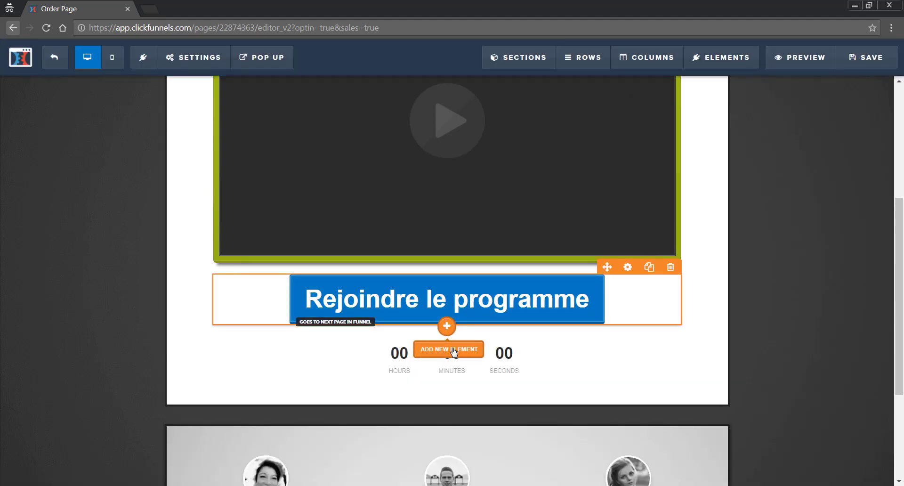
# - Set the daily countdown to end today at 11 AM
pyautogui.click(421, 368)
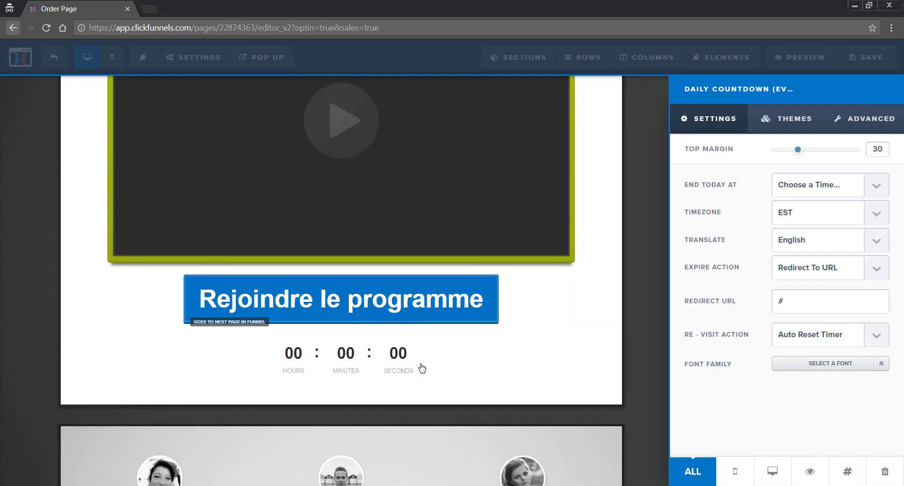
pyautogui.click(881, 186)
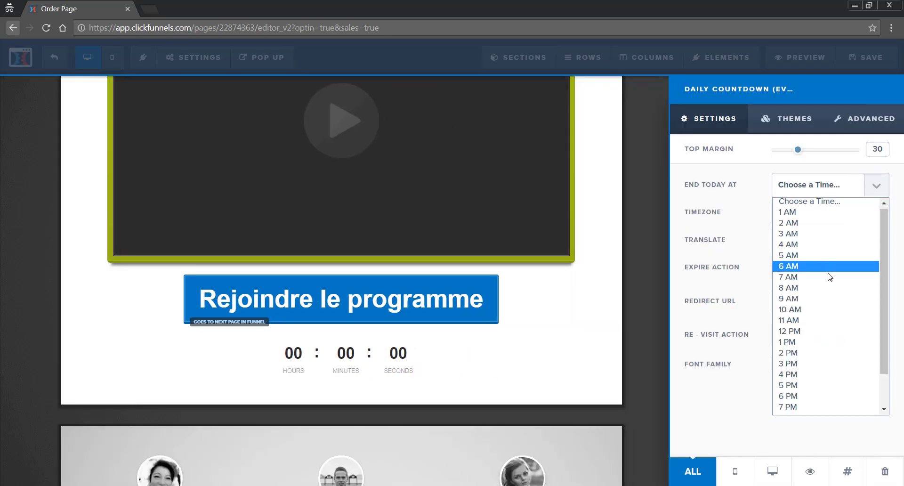
pyautogui.scroll(-1, 835, 292)
pyautogui.scroll(2, 801, 283)
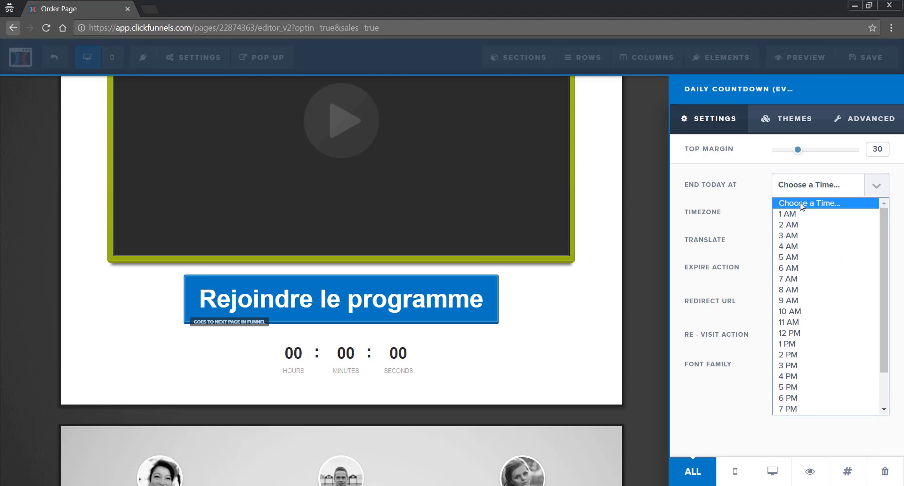
pyautogui.scroll(-1, 828, 273)
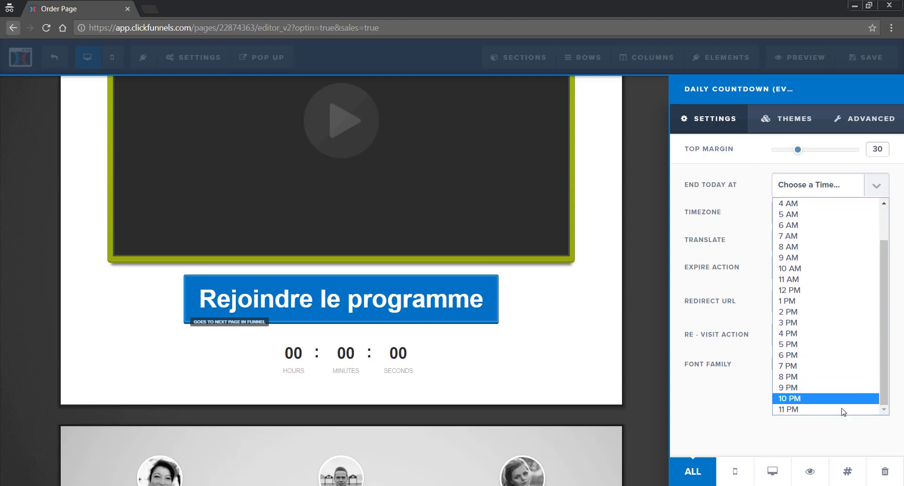
pyautogui.click(821, 420)
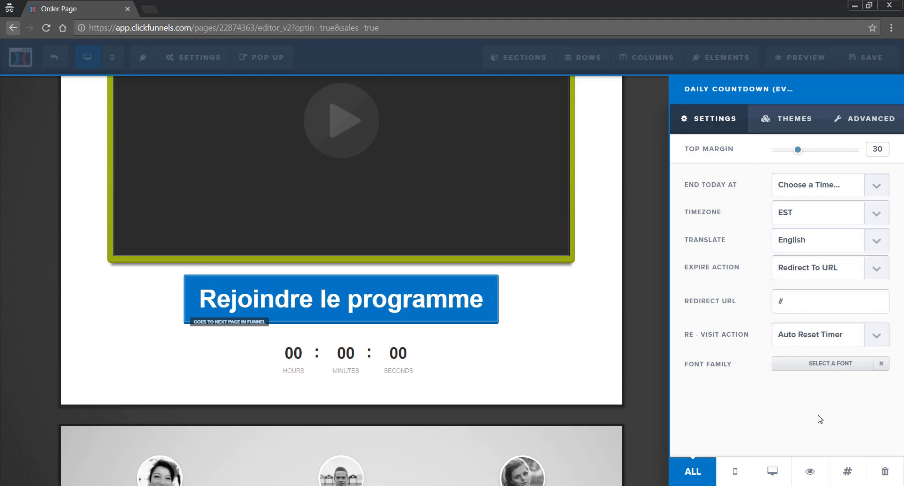
pyautogui.click(806, 188)
pyautogui.click(812, 323)
# - Set the daily countdown's translation to French
pyautogui.click(869, 222)
pyautogui.click(869, 221)
pyautogui.click(866, 245)
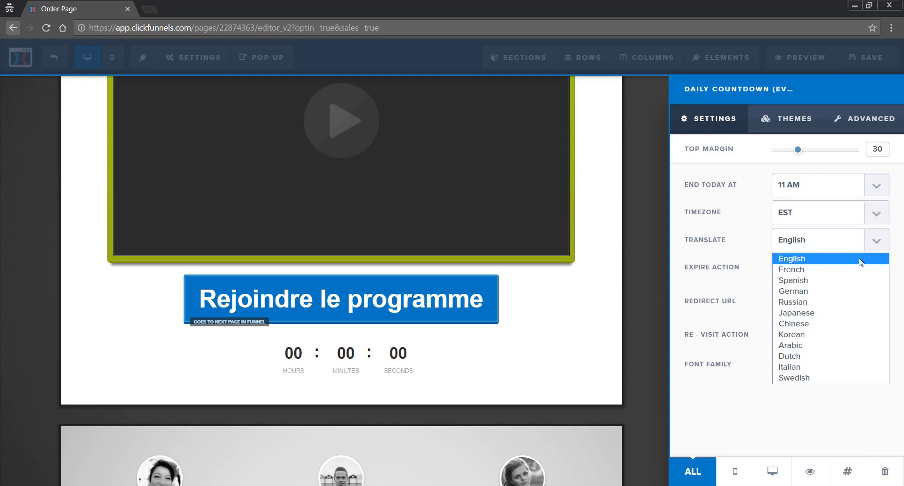
pyautogui.click(859, 271)
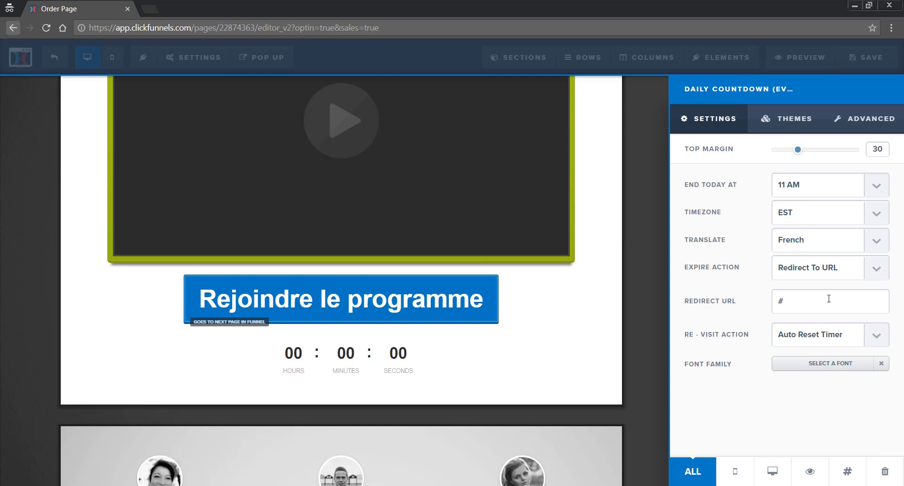
pyautogui.moveTo(829, 298); pyautogui.dragTo(760, 301)
# - Set the daily countdown's re-visit action to Auto Expire For X Days with an expire cookie of 1 day
pyautogui.click(791, 335)
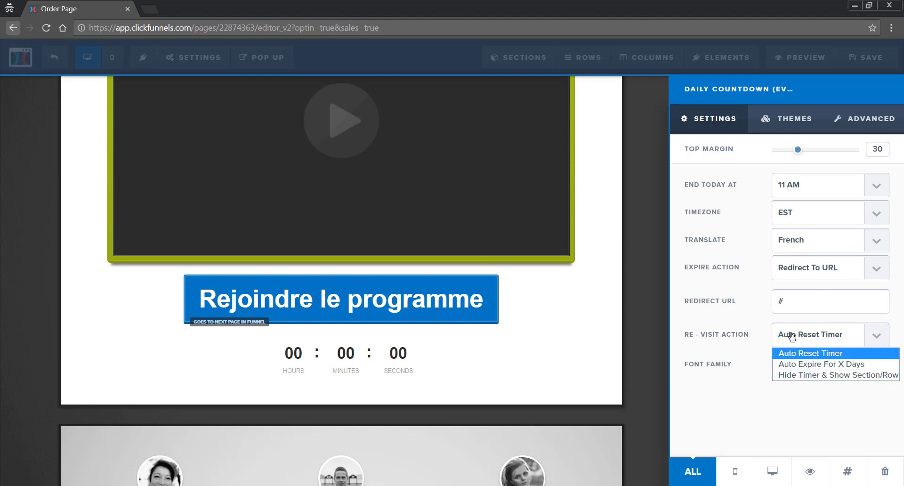
pyautogui.click(802, 364)
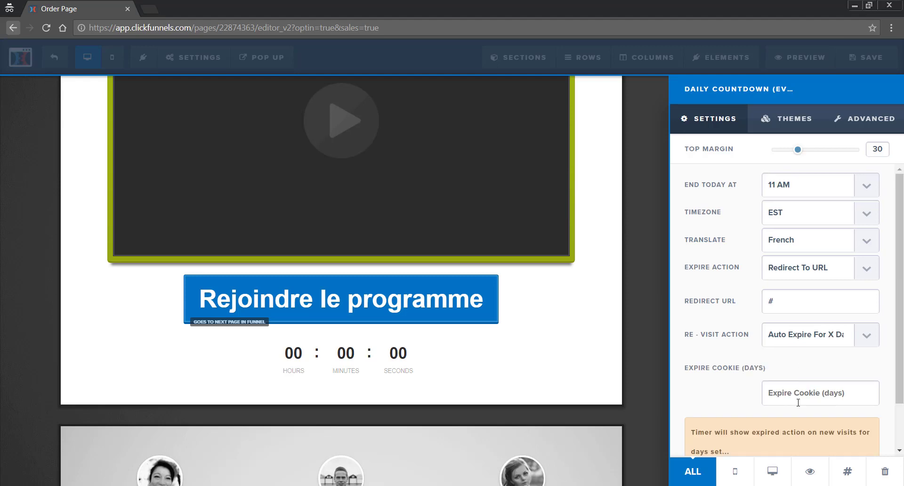
pyautogui.click(798, 403)
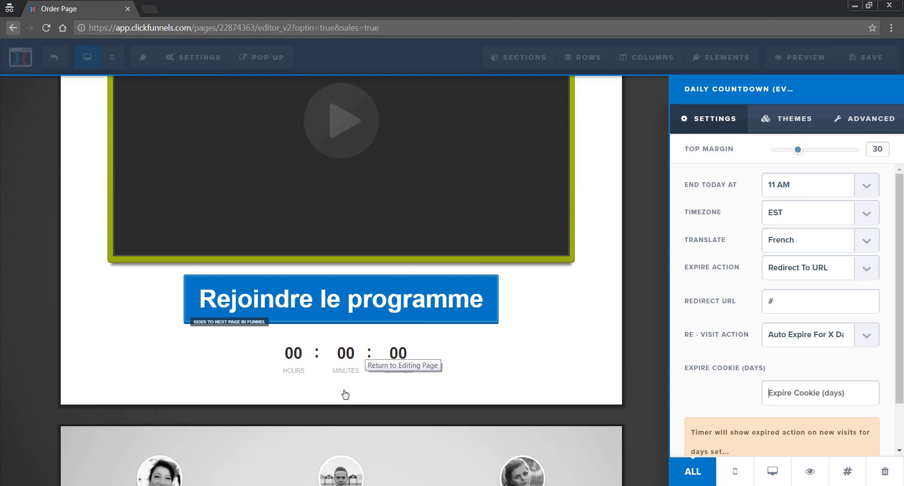
pyautogui.scroll(-1, 784, 392)
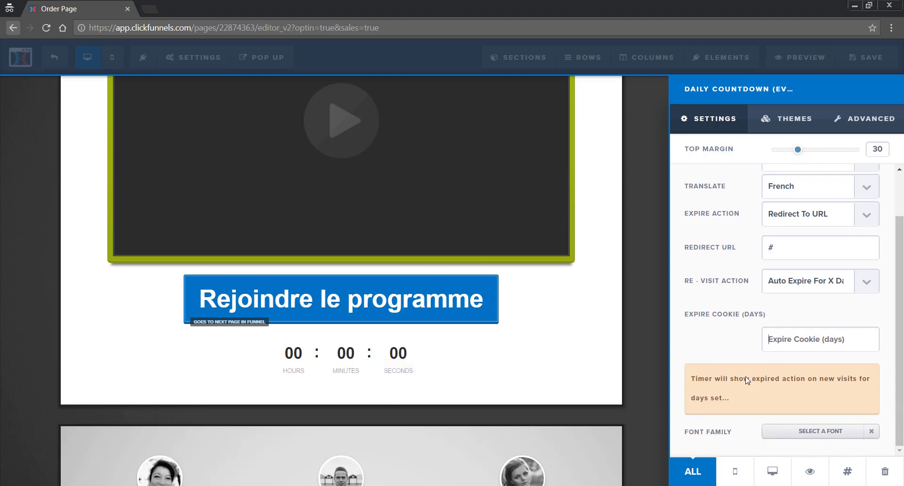
pyautogui.write('1')
pyautogui.click(644, 309)
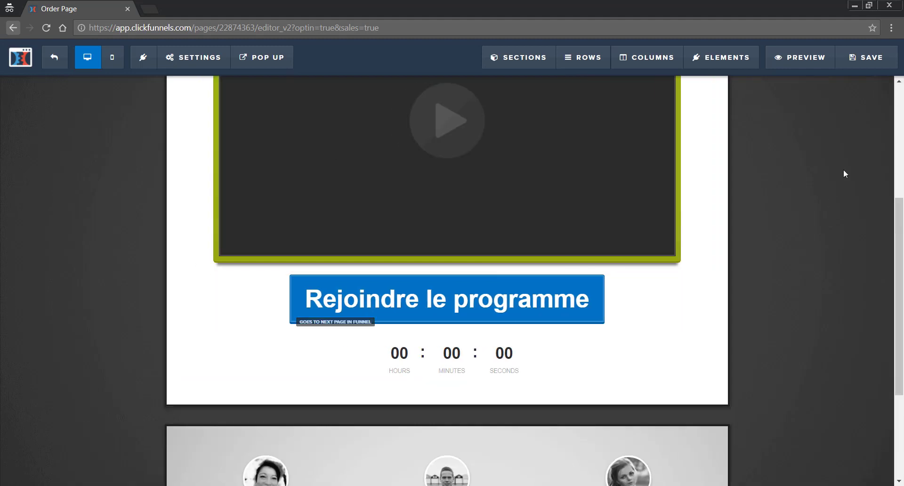
# - Change the daily countdown's end time for today to an evening hour
pyautogui.click(491, 358)
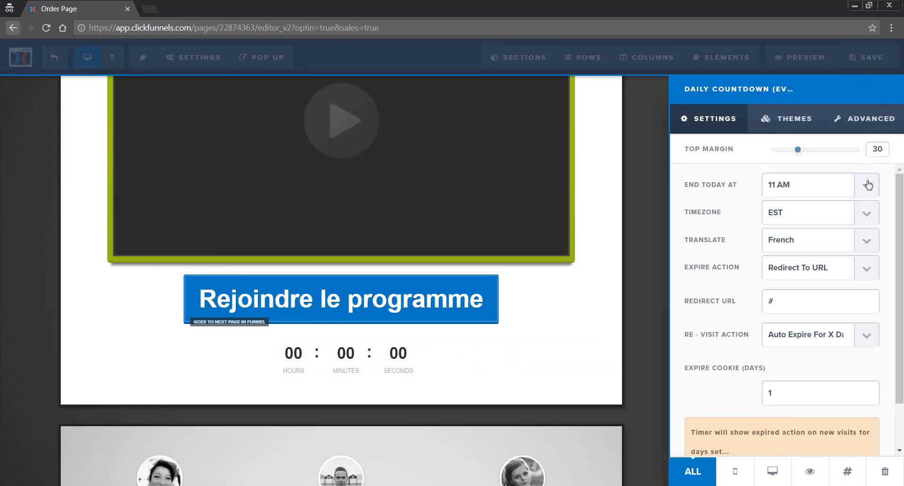
pyautogui.click(868, 185)
pyautogui.scroll(-2, 800, 264)
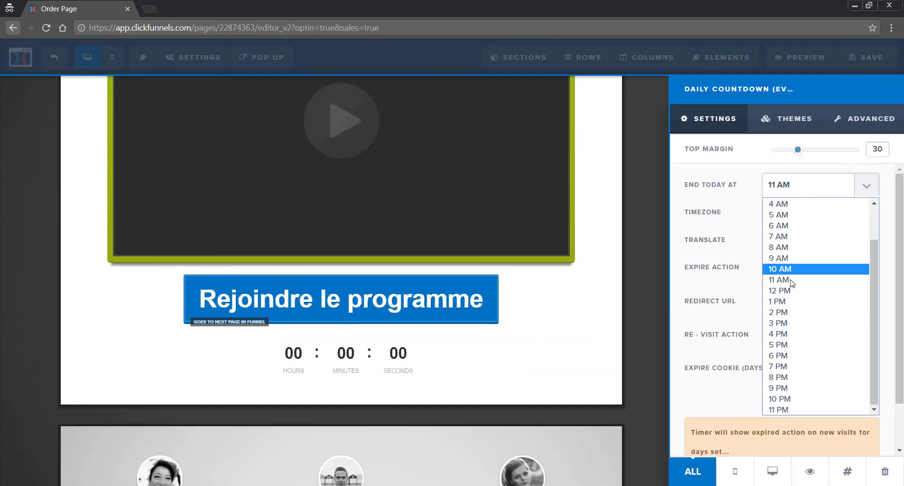
pyautogui.click(810, 383)
pyautogui.click(628, 371)
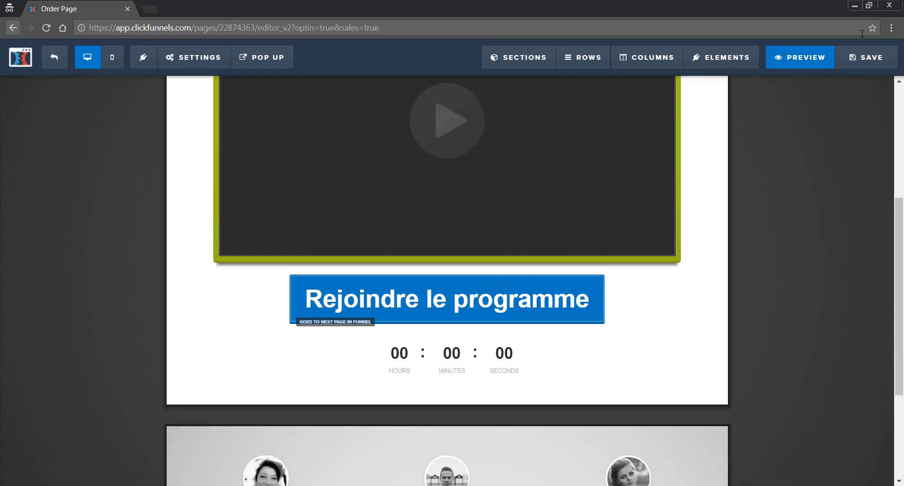
# - Save the sales page and open its preview to check the daily countdown below the "Rejoindre le programme" button
pyautogui.click(877, 67)
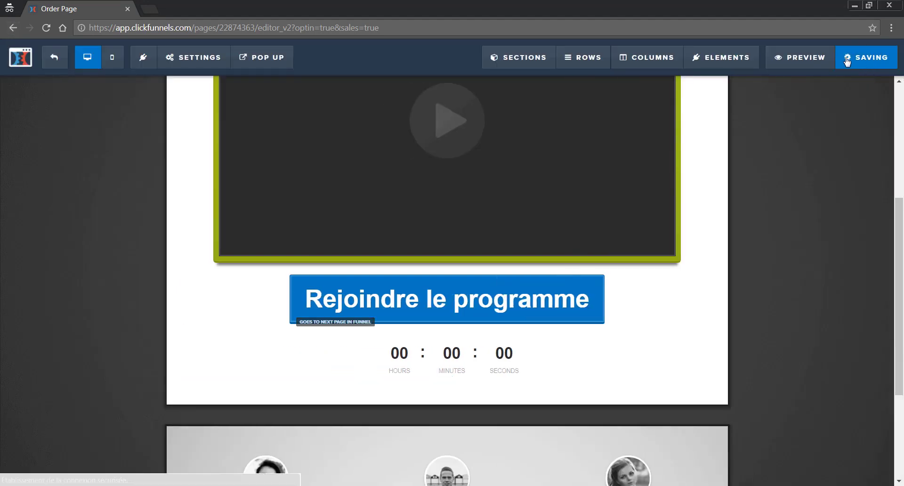
pyautogui.click(815, 58)
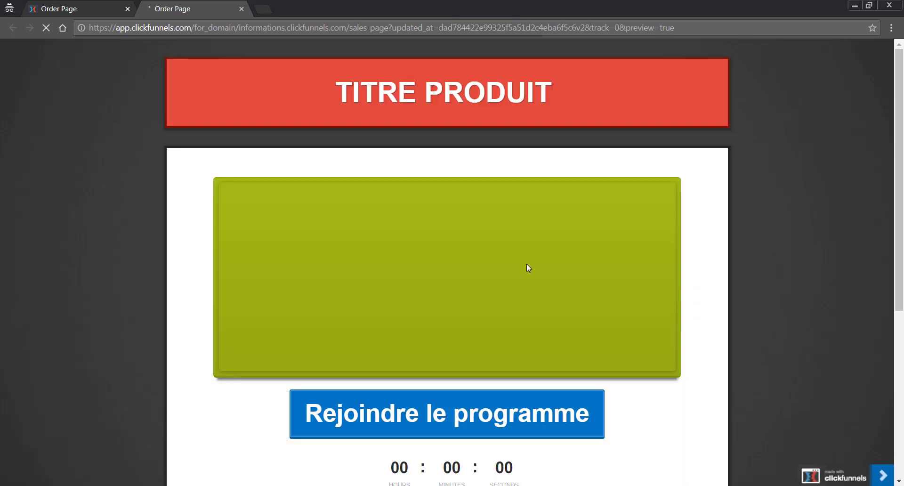
pyautogui.scroll(-1, 527, 264)
pyautogui.scroll(-4, 526, 268)
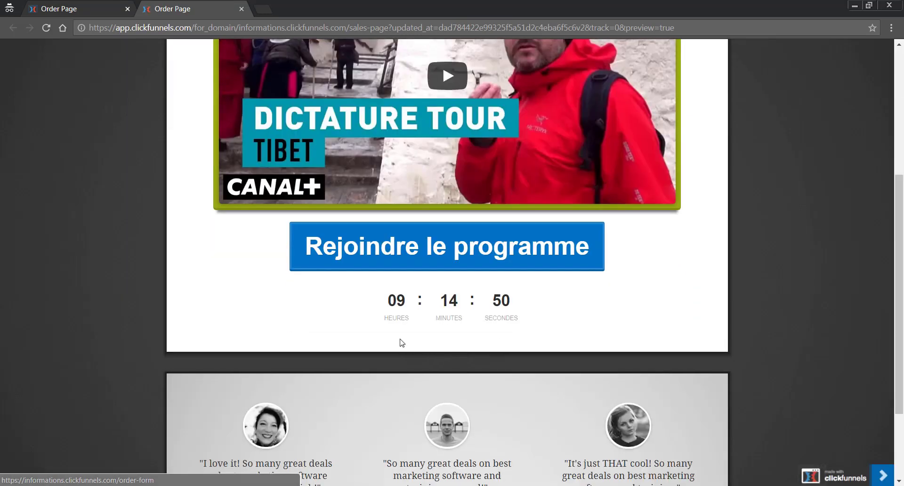
pyautogui.moveTo(471, 325); pyautogui.dragTo(602, 323)
pyautogui.click(602, 323)
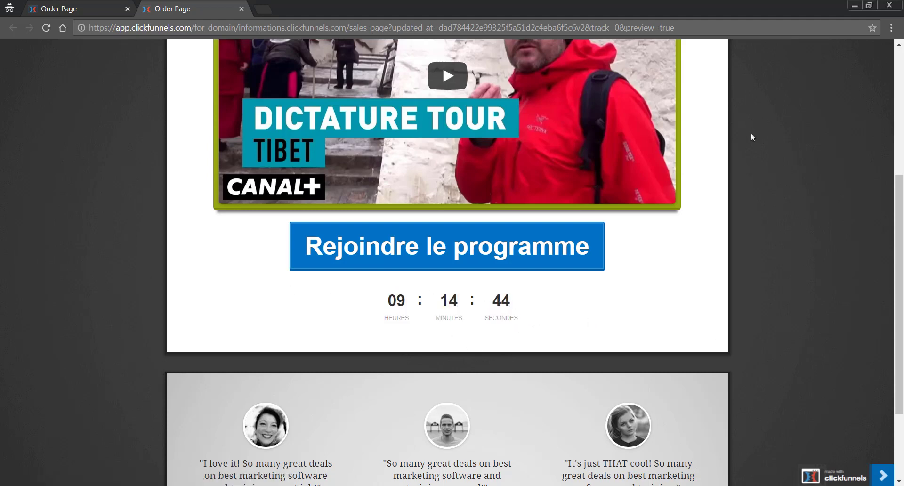
pyautogui.scroll(1, 678, 228)
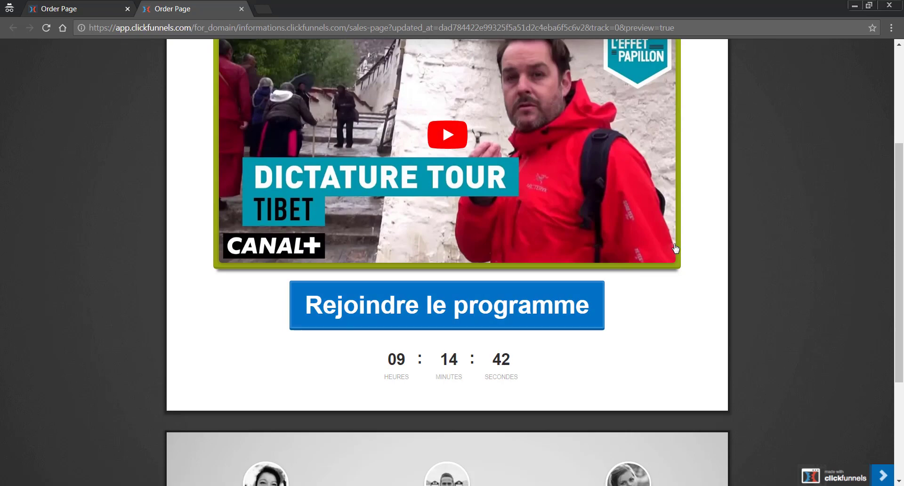
pyautogui.scroll(-1, 675, 248)
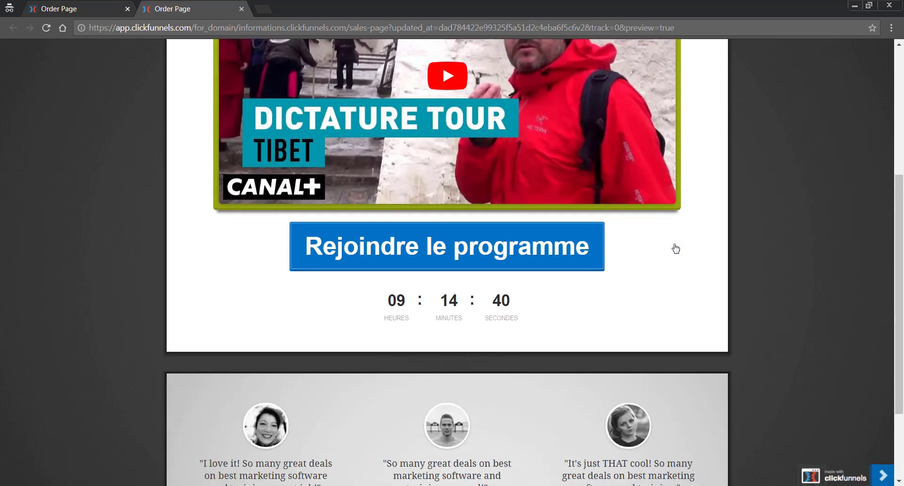